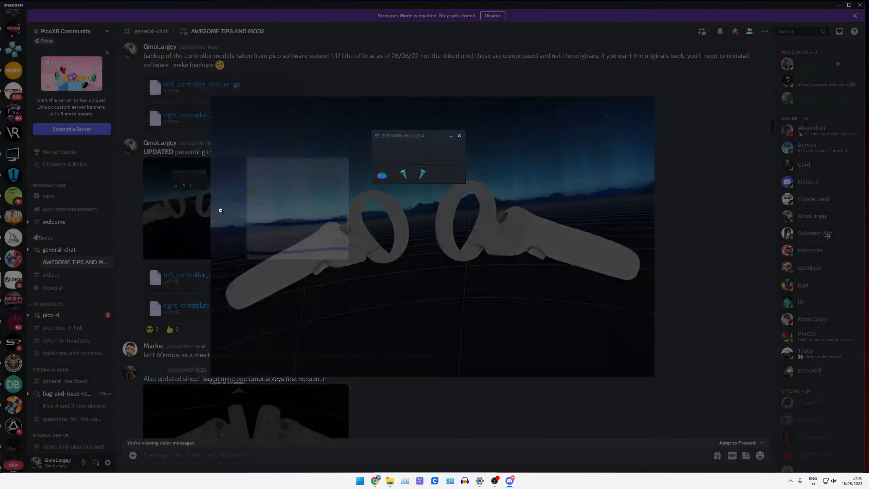
Examine the enlarged preview pictures of the dark and camouflage controller textures posted in the AWESOME TIPS AND MODS thread.
{"action": "left_click", "coordinate": [684, 279]}
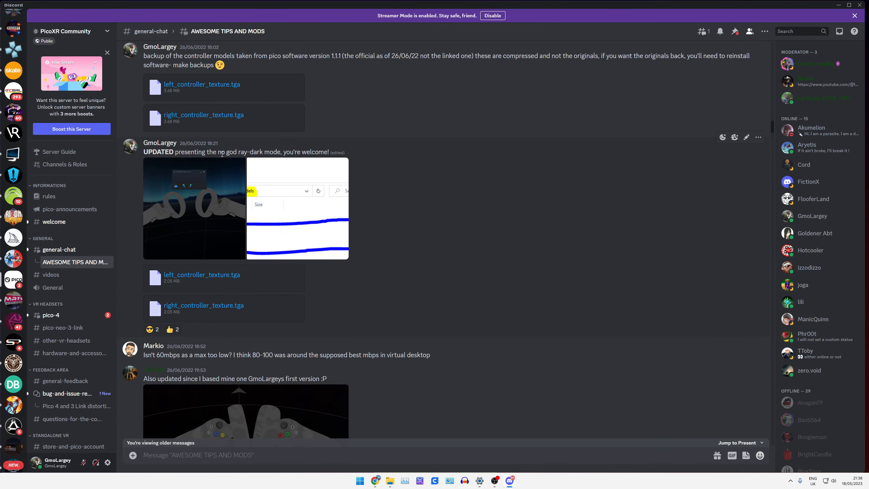
{"action": "scroll", "coordinate": [222, 154], "scroll_direction": "down", "scroll_amount": 4}
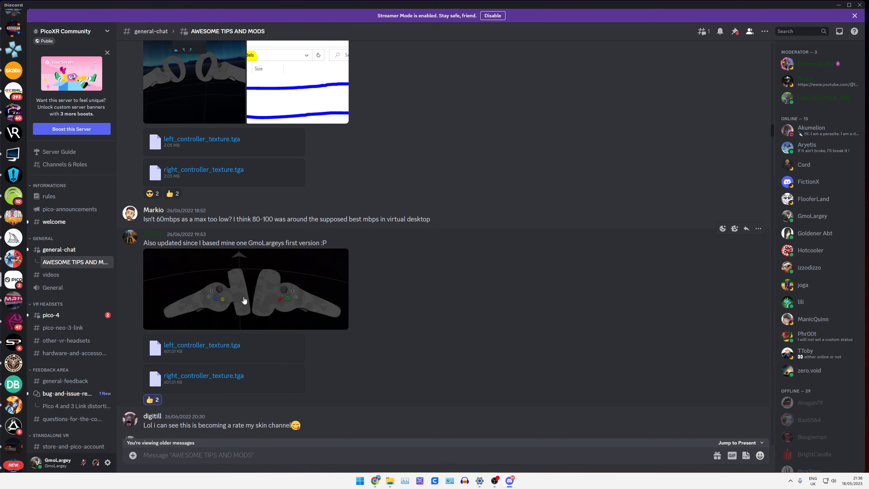
{"action": "left_click", "coordinate": [244, 301]}
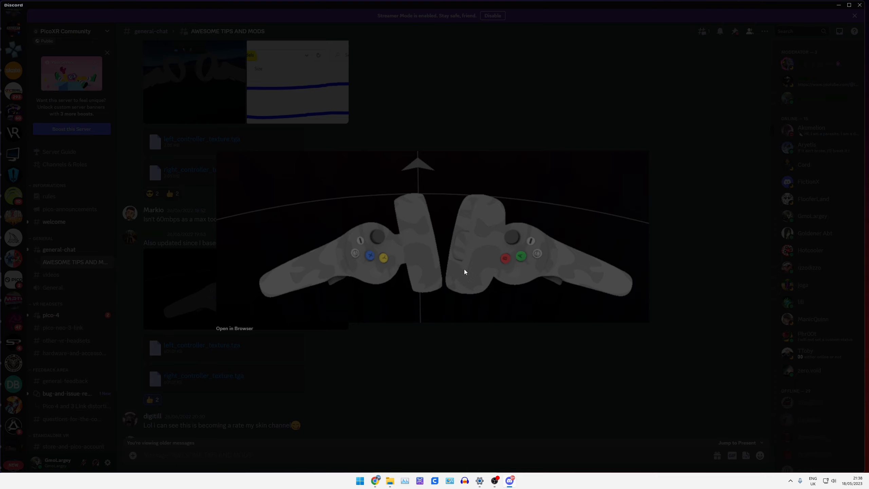
{"action": "left_click", "coordinate": [685, 303]}
{"action": "scroll", "coordinate": [364, 260], "scroll_direction": "up", "scroll_amount": 2}
{"action": "scroll", "coordinate": [364, 261], "scroll_direction": "up", "scroll_amount": 2}
{"action": "left_click", "coordinate": [224, 211]}
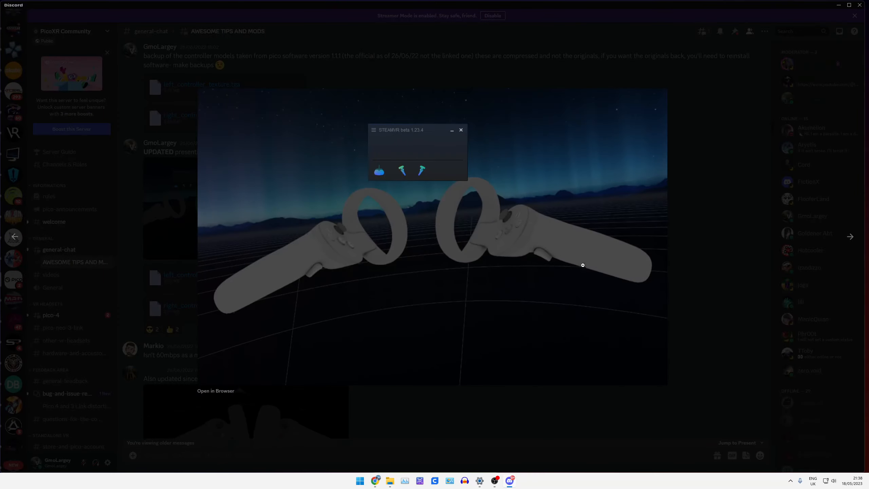
{"action": "left_click", "coordinate": [692, 280]}
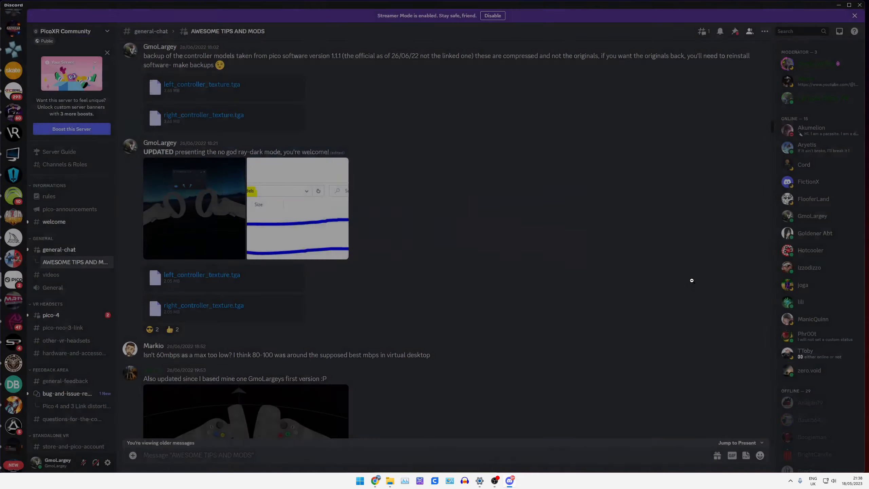
Show the desktop and open the file location of the PICO Link shortcut.
{"action": "left_click", "coordinate": [866, 486]}
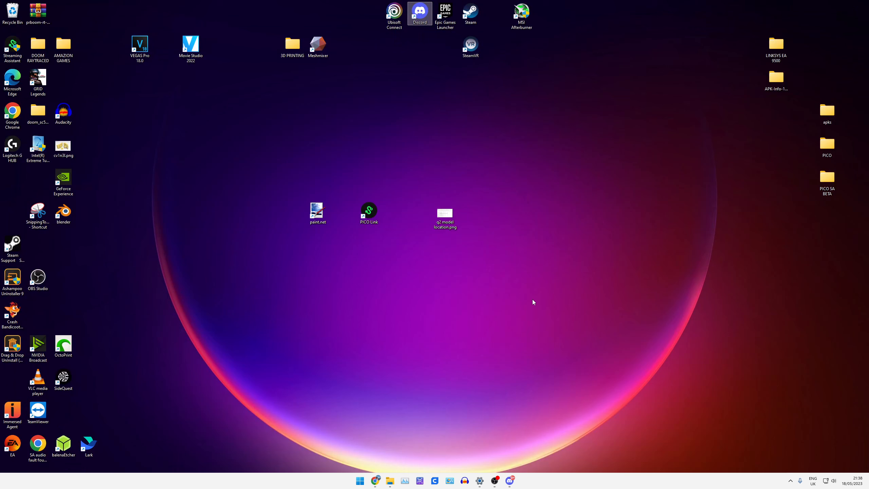
{"action": "left_click", "coordinate": [362, 241]}
{"action": "double_click", "coordinate": [320, 213]}
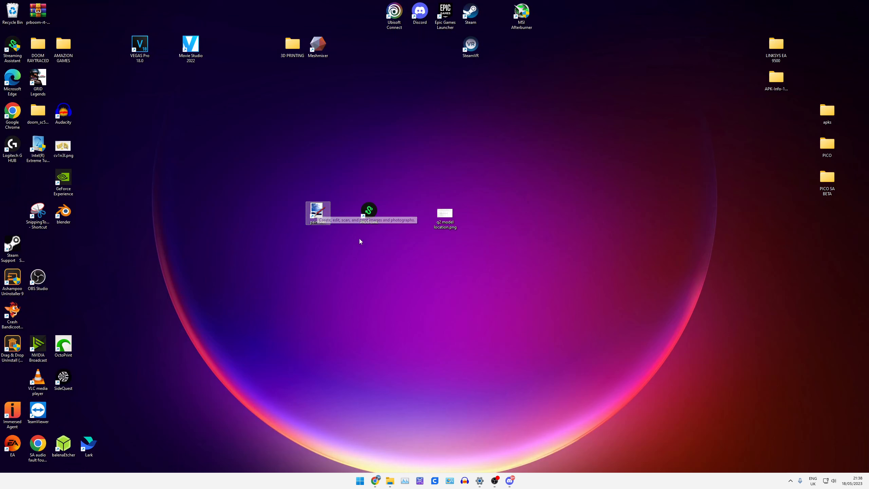
{"action": "left_click", "coordinate": [323, 215]}
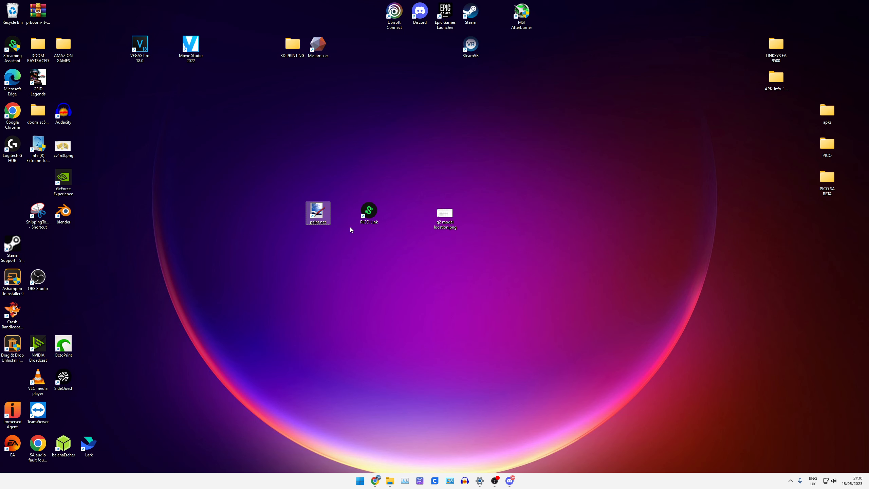
{"action": "left_click", "coordinate": [374, 213]}
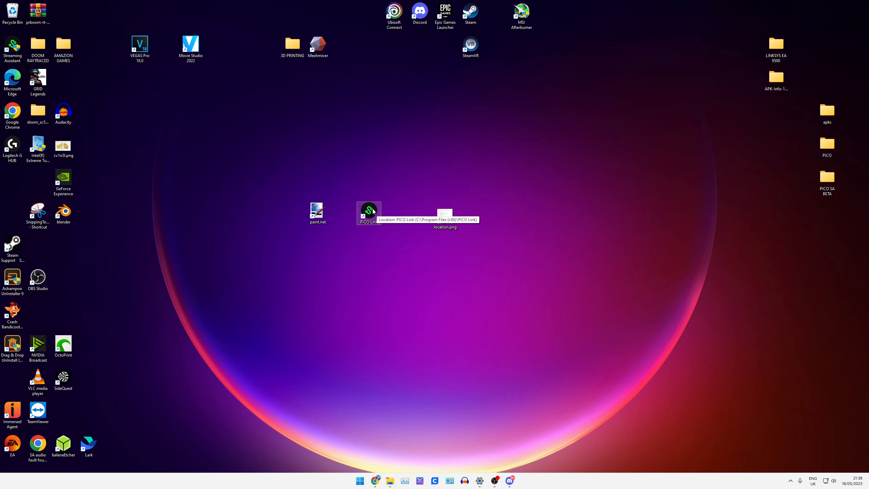
{"action": "right_click", "coordinate": [373, 211]}
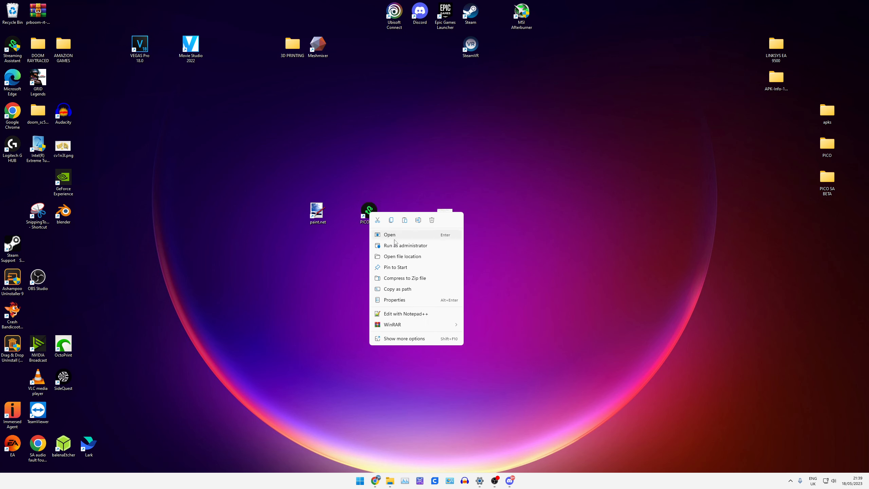
{"action": "left_click", "coordinate": [401, 258]}
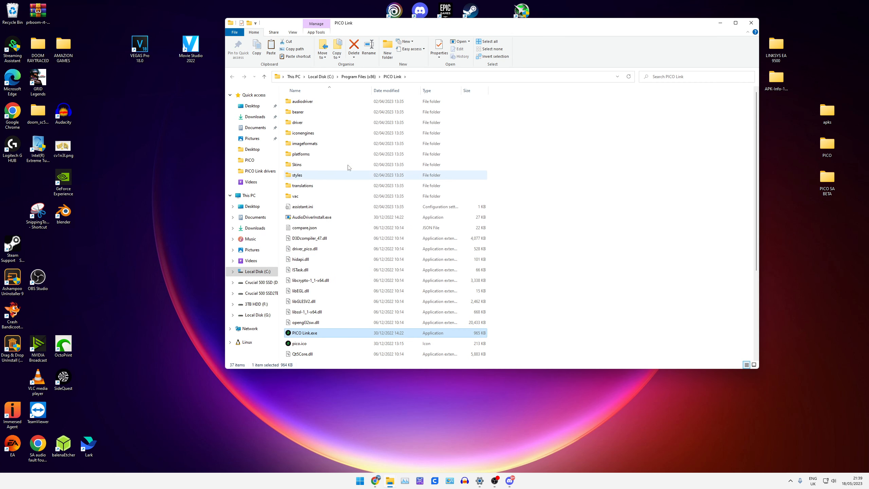
Go to driver, resources, rendermodels in the PICO Link folder and open the pico_neo3_leftcontroller folder.
{"action": "double_click", "coordinate": [317, 123]}
{"action": "double_click", "coordinate": [317, 114]}
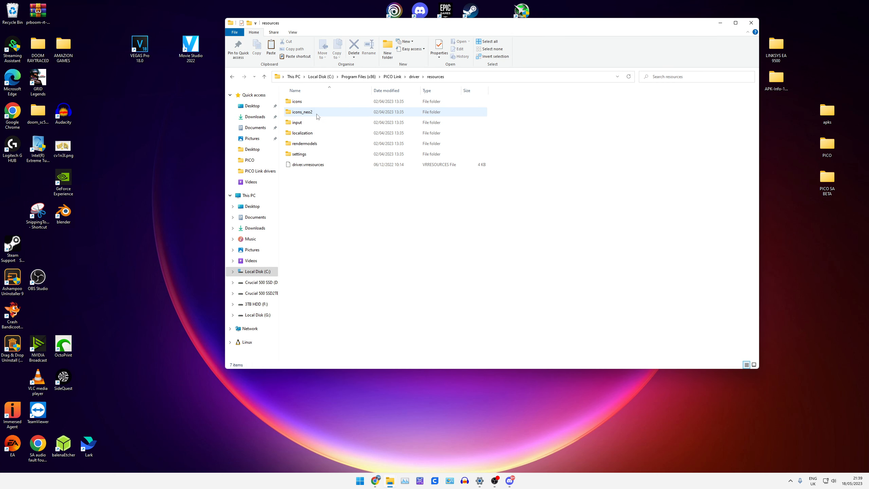
{"action": "double_click", "coordinate": [322, 144]}
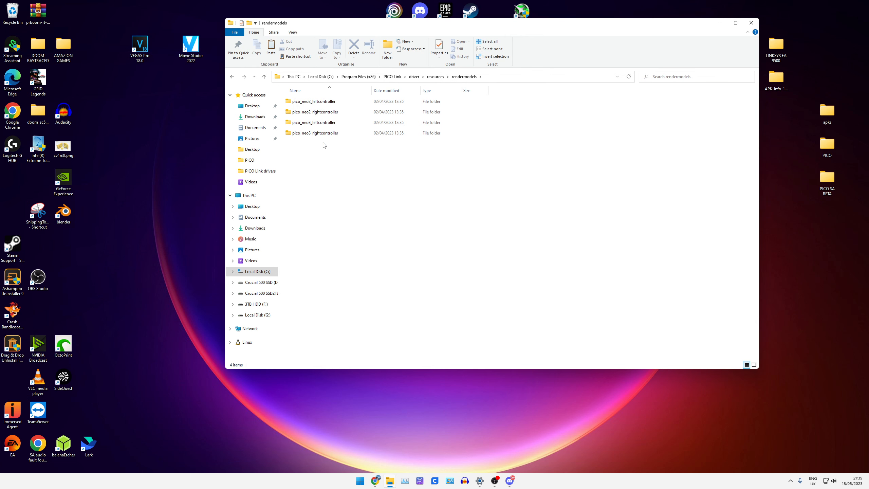
{"action": "left_click", "coordinate": [336, 125]}
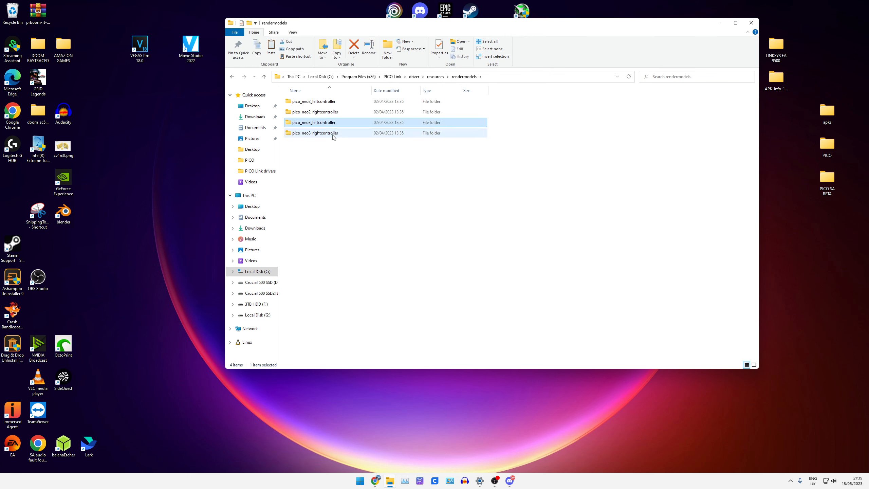
{"action": "left_click", "coordinate": [322, 135]}
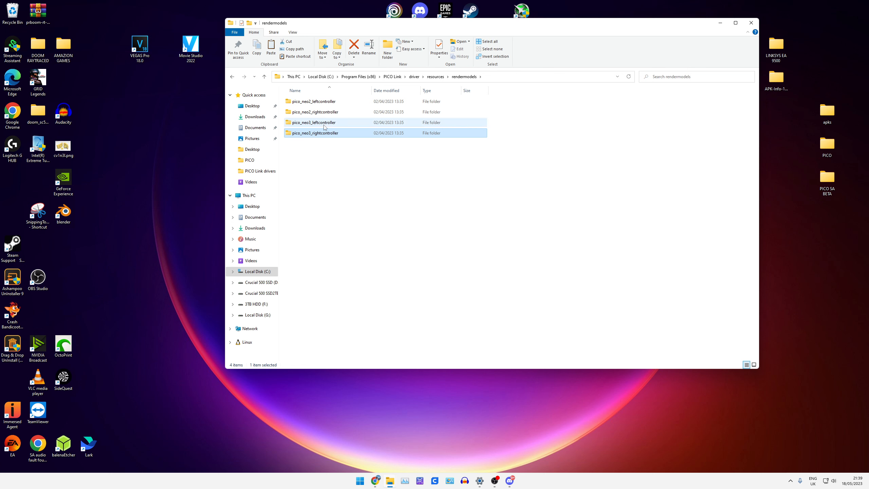
{"action": "double_click", "coordinate": [325, 123]}
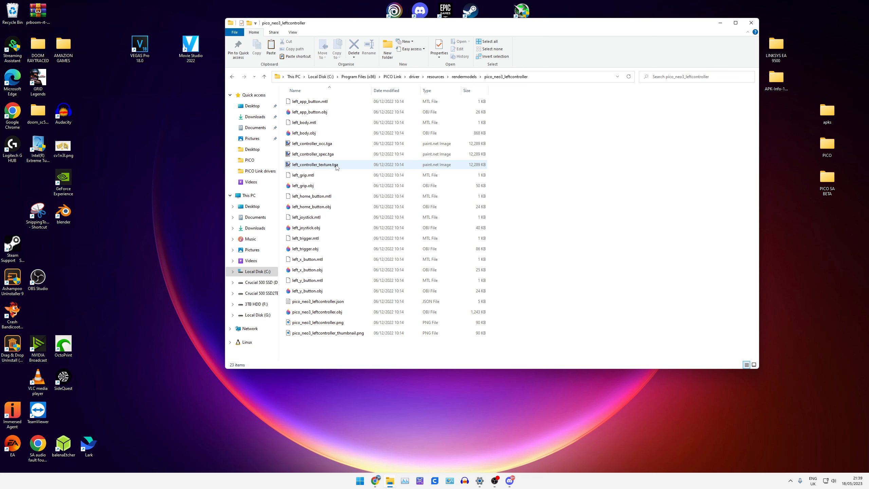
Open left_controller_texture.tga with paint.net and dismiss the update offer.
{"action": "right_click", "coordinate": [315, 167]}
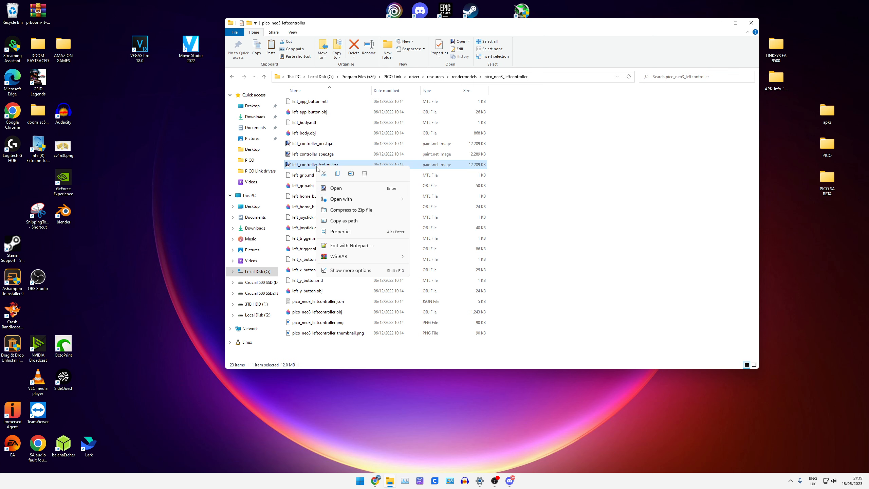
{"action": "mouse_move", "coordinate": [354, 200]}
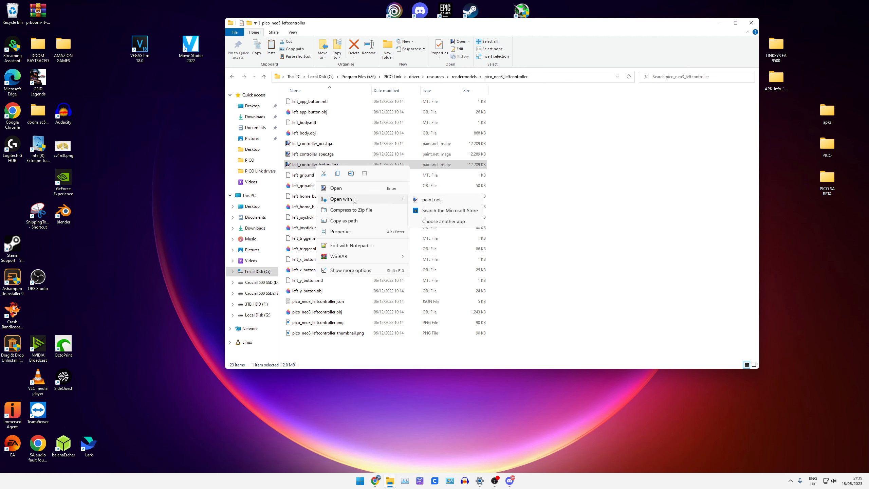
{"action": "left_click", "coordinate": [432, 201]}
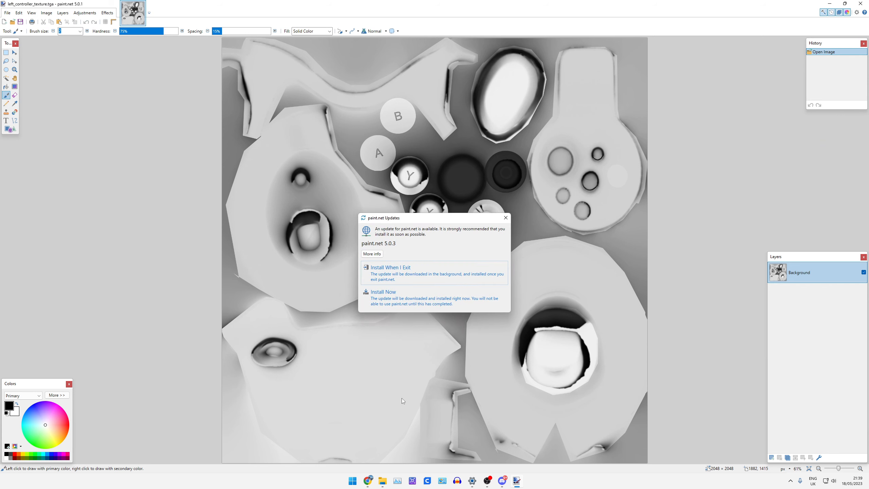
{"action": "left_click", "coordinate": [505, 218]}
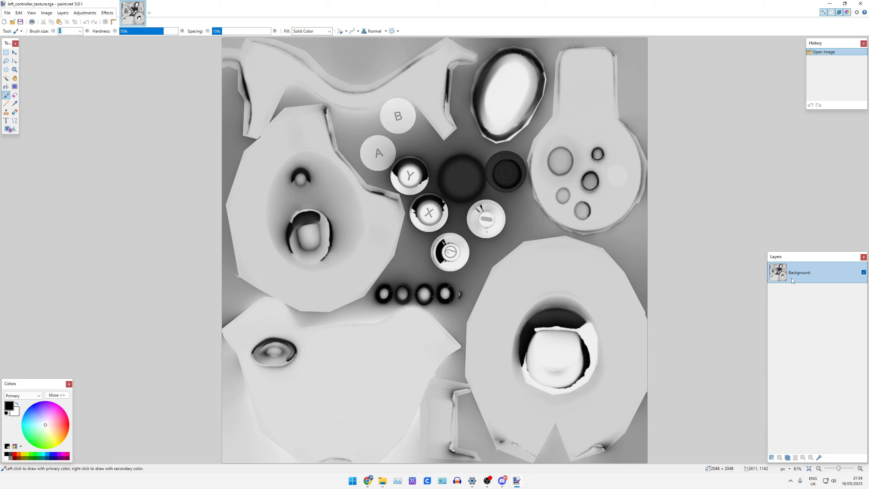
Add a new layer above the Background and lower its opacity so it is partly transparent.
{"action": "left_click", "coordinate": [773, 457]}
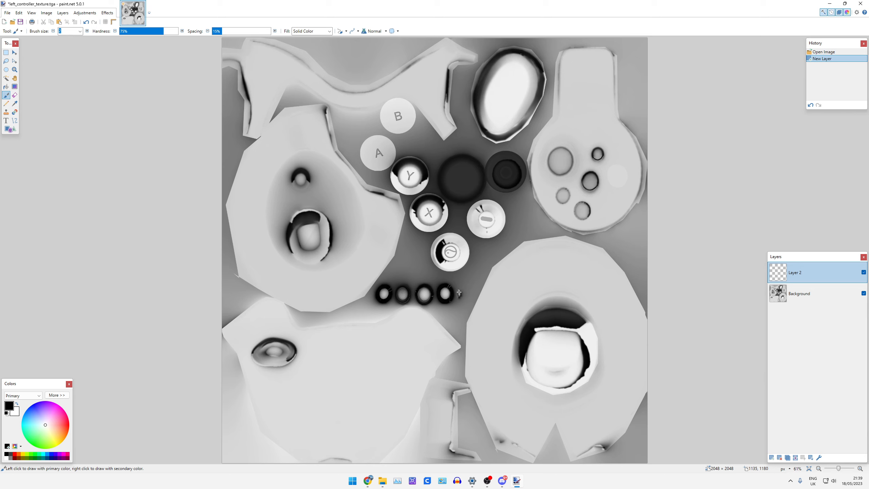
{"action": "double_click", "coordinate": [788, 276]}
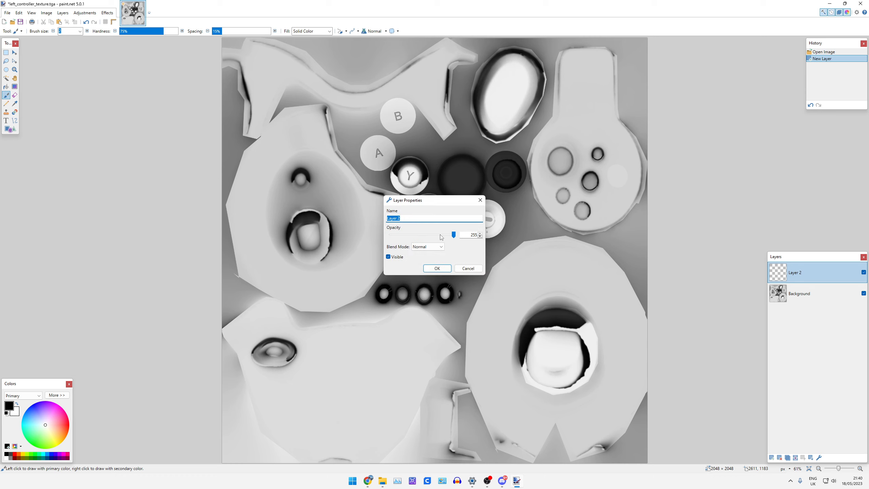
{"action": "left_click_drag", "start_coordinate": [453, 235], "coordinate": [415, 239]}
{"action": "left_click", "coordinate": [437, 269]}
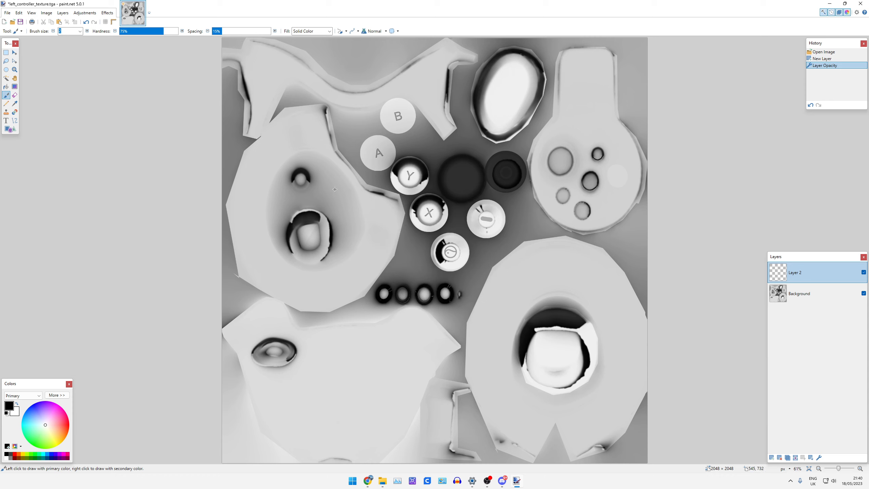
Paint the whole new layer black using the Paintbrush with a brush size of 600.
{"action": "left_click", "coordinate": [80, 31]}
{"action": "left_click_drag", "start_coordinate": [83, 80], "coordinate": [82, 145]}
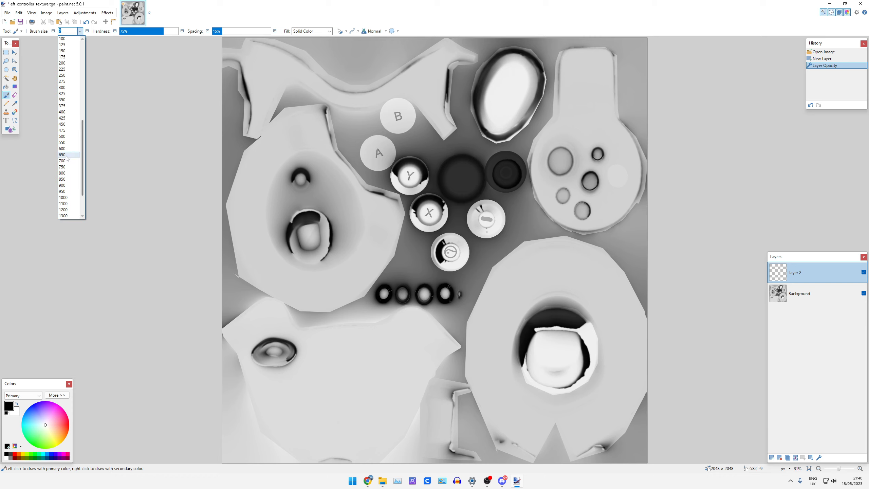
{"action": "left_click", "coordinate": [70, 148]}
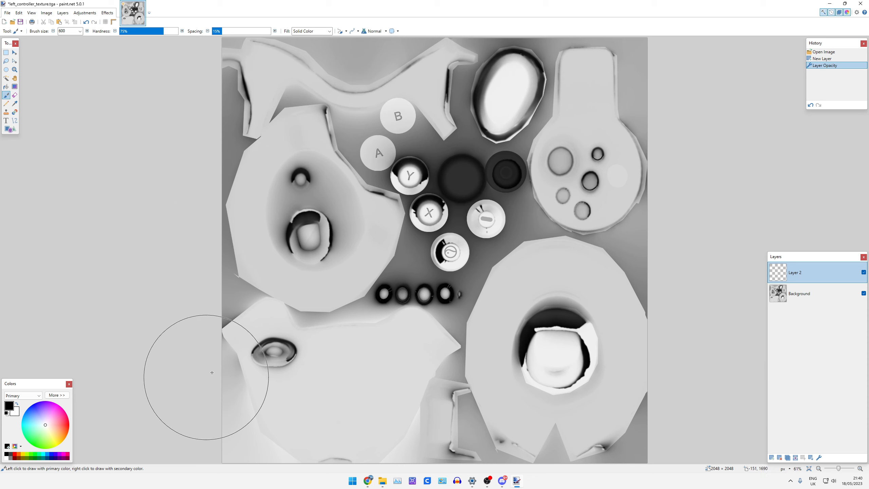
{"action": "mouse_move", "coordinate": [242, 63]}
{"action": "left_mouse_down"}
{"action": "mouse_move", "coordinate": [757, 58]}
{"action": "mouse_move", "coordinate": [776, 146]}
{"action": "mouse_move", "coordinate": [164, 239]}
{"action": "mouse_move", "coordinate": [185, 312]}
{"action": "mouse_move", "coordinate": [70, 400]}
{"action": "mouse_move", "coordinate": [695, 438]}
{"action": "mouse_move", "coordinate": [688, 274]}
{"action": "left_mouse_up"}
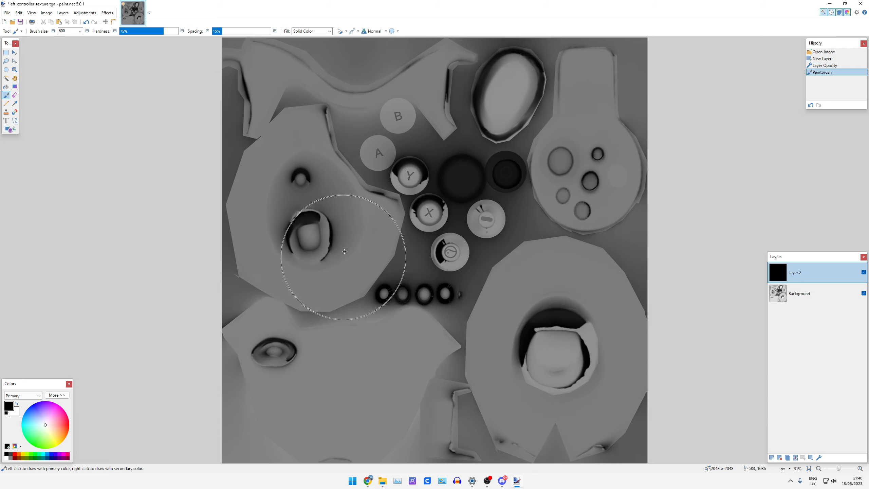
Save the image to the Desktop as left_controller_texture.tga in TGA format, flattening it with auto-detected bit depth and RLE compression, and show the desktop.
{"action": "left_click", "coordinate": [7, 13]}
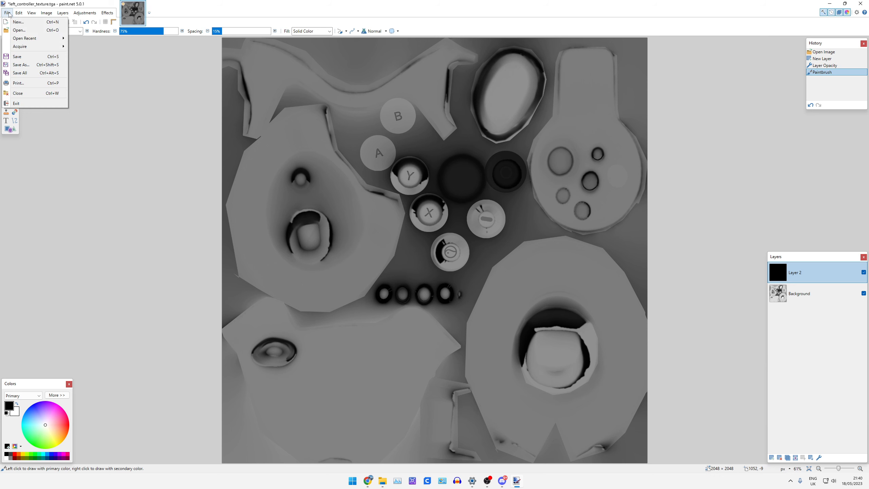
{"action": "left_click", "coordinate": [29, 57]}
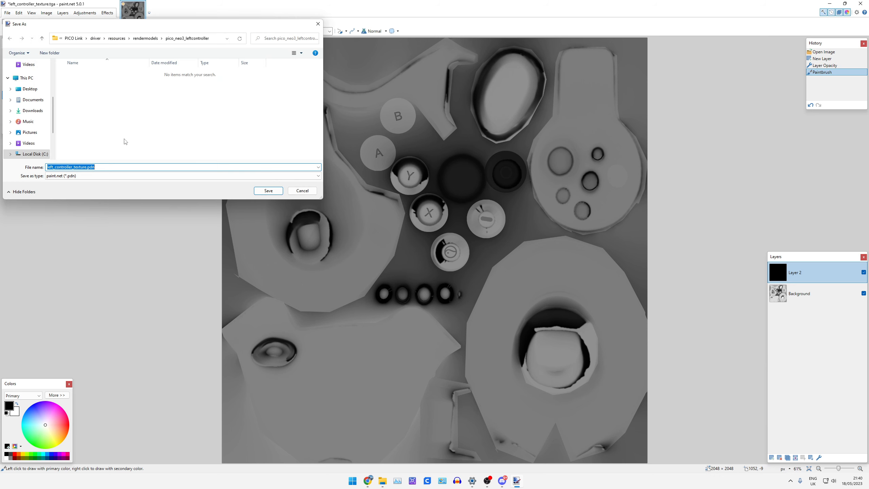
{"action": "left_click", "coordinate": [71, 177]}
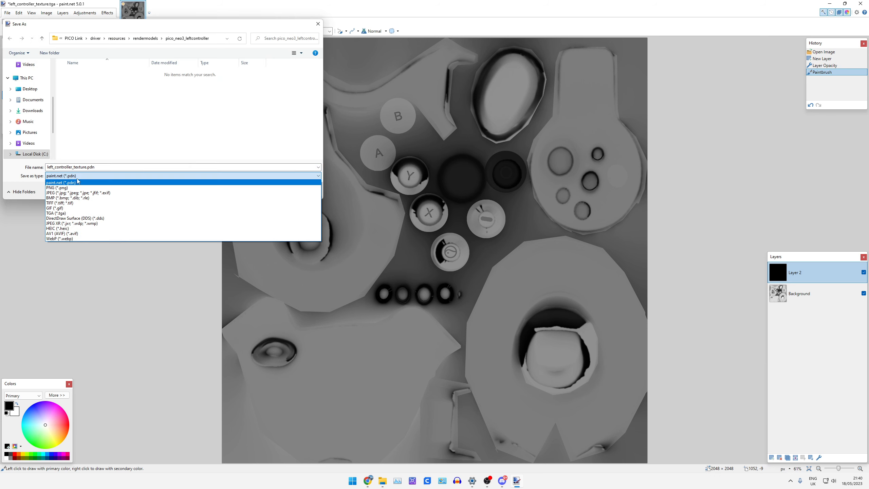
{"action": "left_click", "coordinate": [63, 215]}
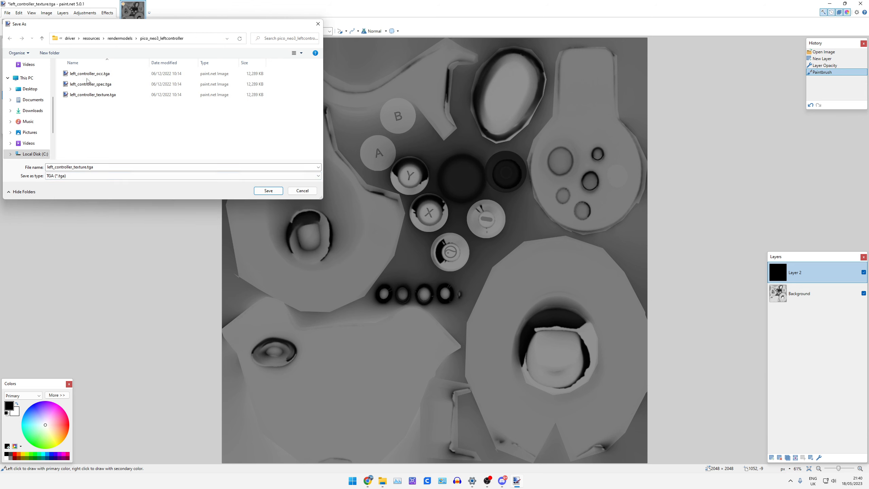
{"action": "left_click", "coordinate": [33, 89]}
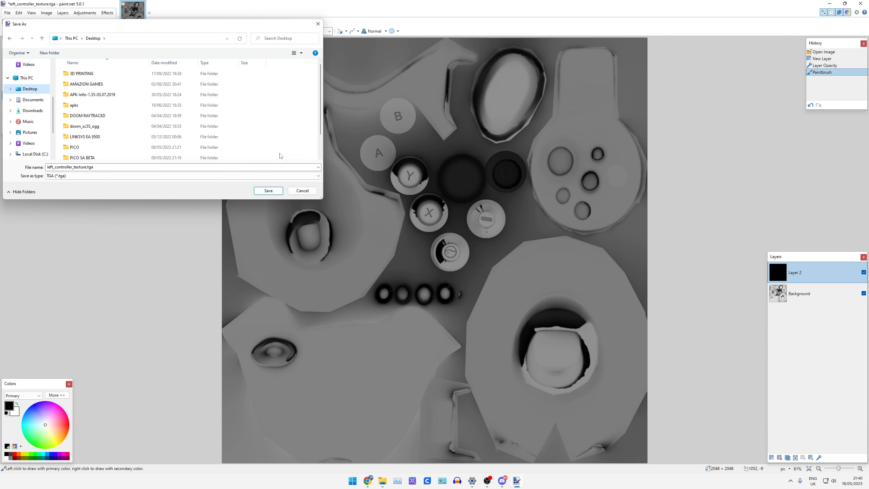
{"action": "left_click", "coordinate": [260, 191]}
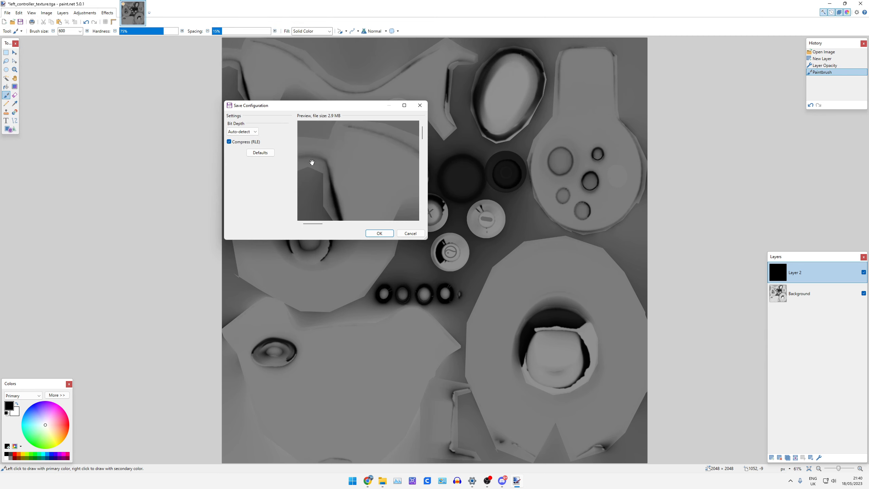
{"action": "left_click", "coordinate": [380, 234]}
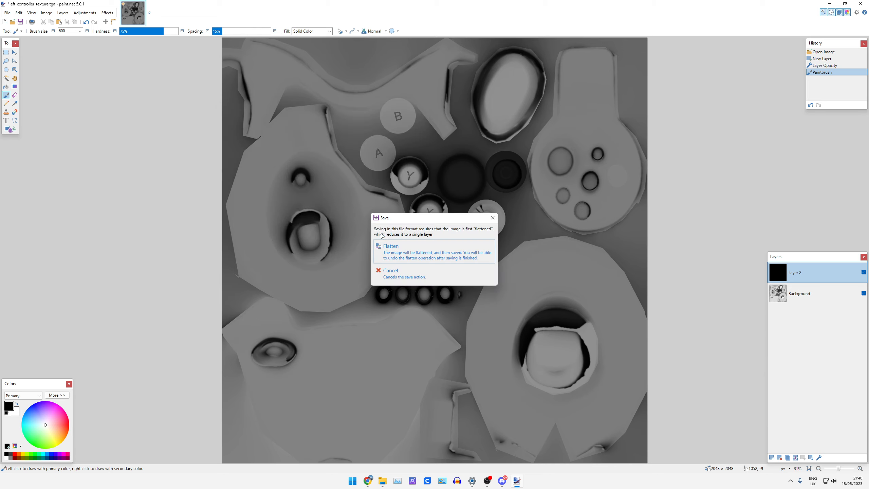
{"action": "left_click", "coordinate": [399, 252]}
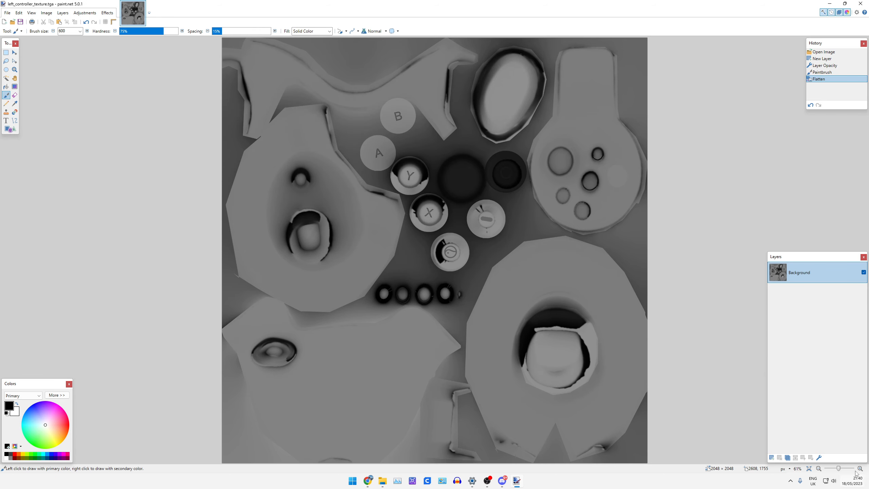
{"action": "left_click", "coordinate": [868, 485]}
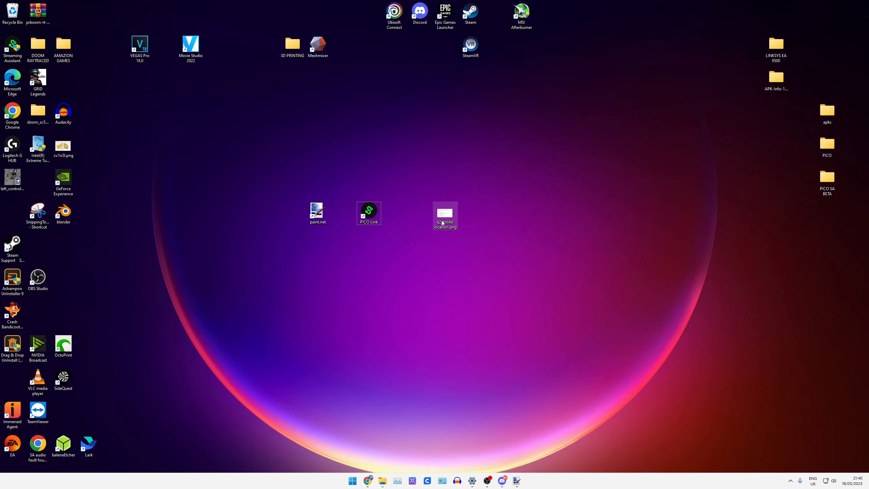
Place the saved left_controller_texture.tga above the PICO Link shortcut on the desktop and copy it.
{"action": "left_click_drag", "start_coordinate": [12, 177], "coordinate": [369, 178]}
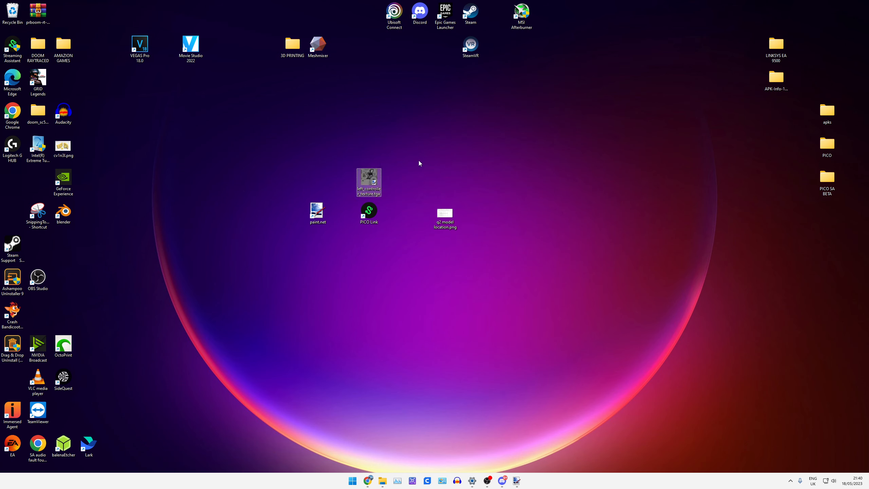
{"action": "right_click", "coordinate": [374, 183]}
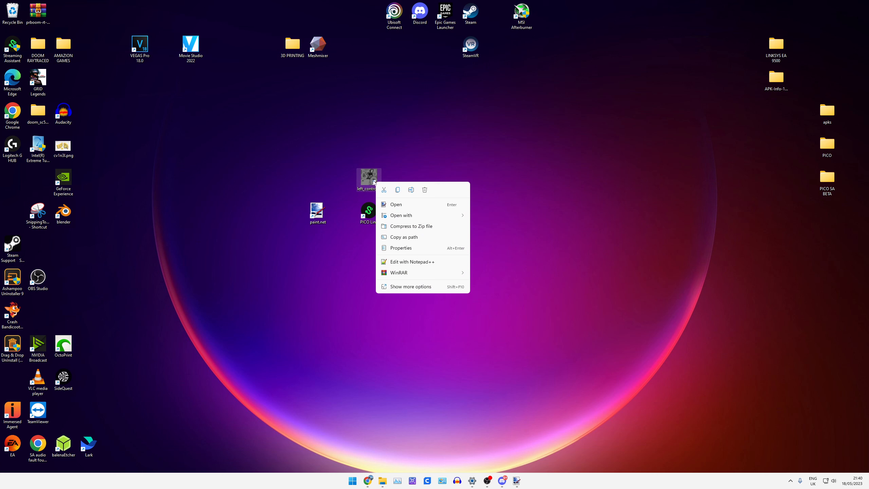
{"action": "left_click", "coordinate": [398, 192]}
Move the original left_controller_texture.tga from the pico_neo3_leftcontroller folder into the desktop's LINKSYS EA 9500 folder, granting administrator permission.
{"action": "left_click", "coordinate": [386, 484]}
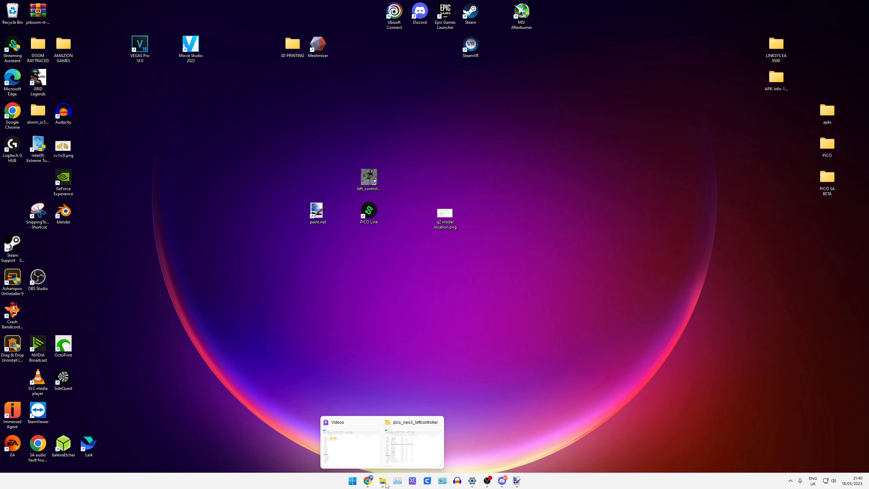
{"action": "left_click", "coordinate": [414, 445]}
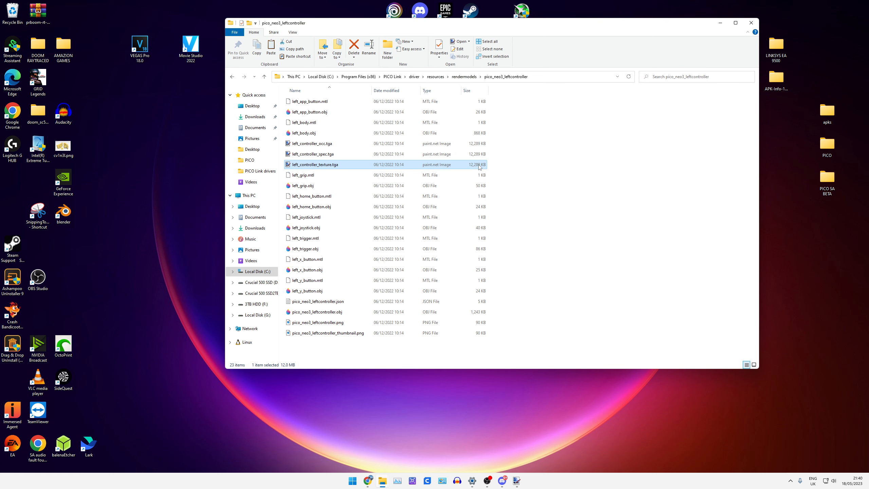
{"action": "left_click_drag", "start_coordinate": [342, 168], "coordinate": [781, 47]}
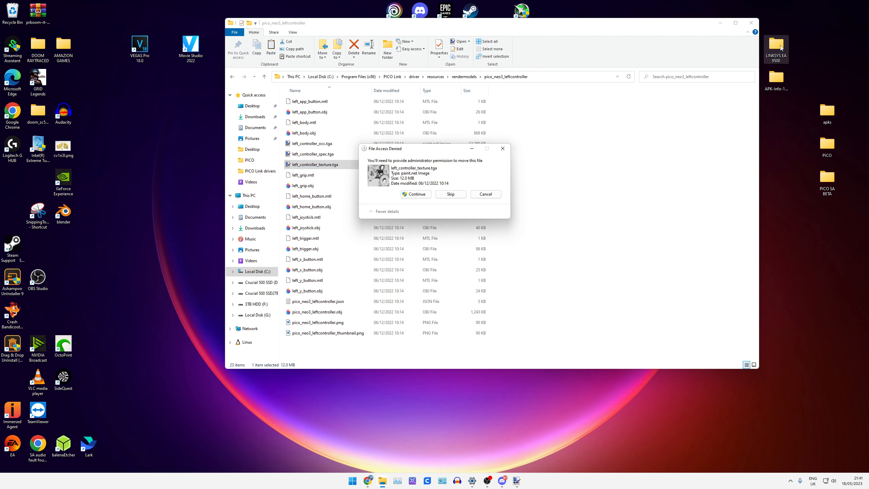
{"action": "left_click", "coordinate": [416, 197]}
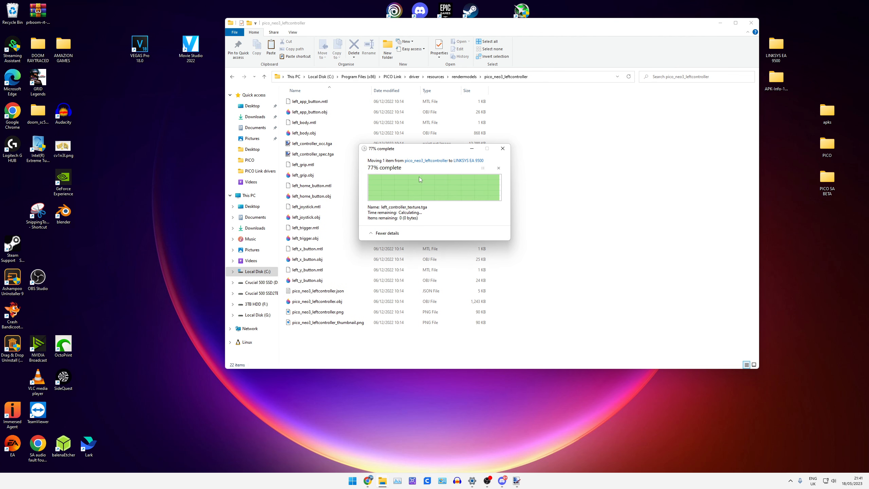
Paste the edited left_controller_texture.tga into the pico_neo3_leftcontroller folder with administrator permission and clear the selection.
{"action": "right_click", "coordinate": [527, 189]}
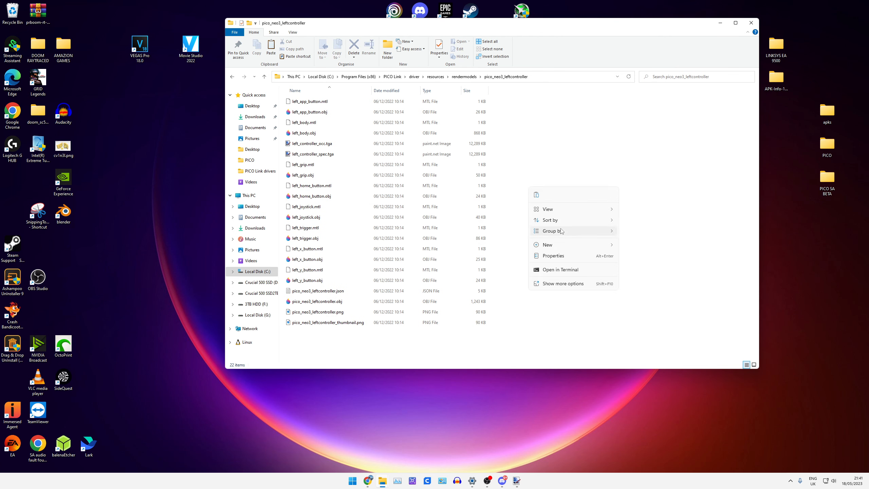
{"action": "left_click", "coordinate": [536, 195]}
{"action": "left_click", "coordinate": [417, 194]}
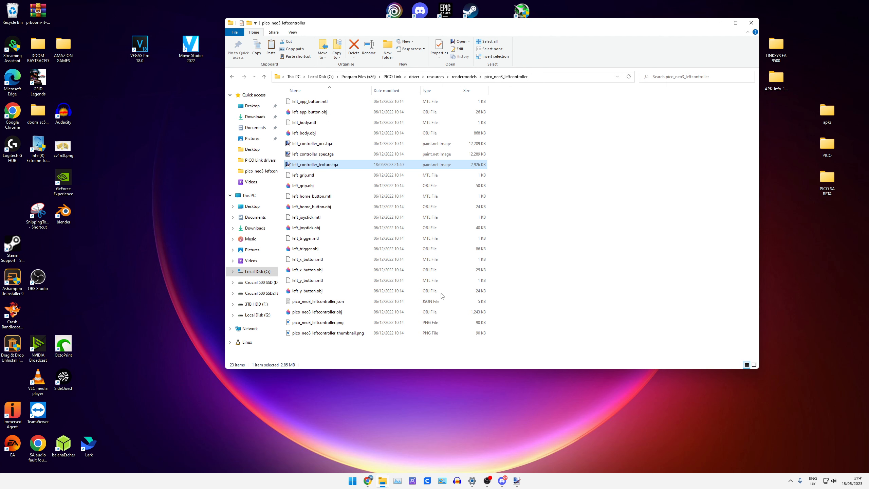
{"action": "mouse_move", "coordinate": [502, 487]}
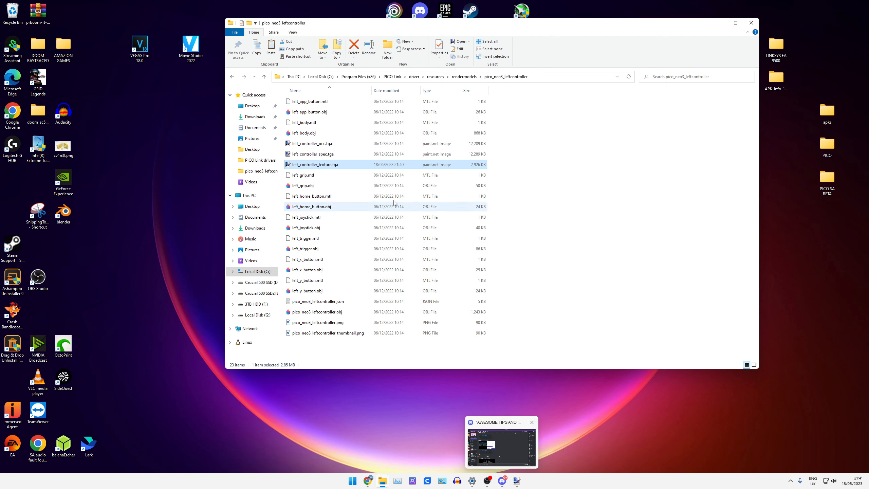
{"action": "left_click", "coordinate": [546, 203]}
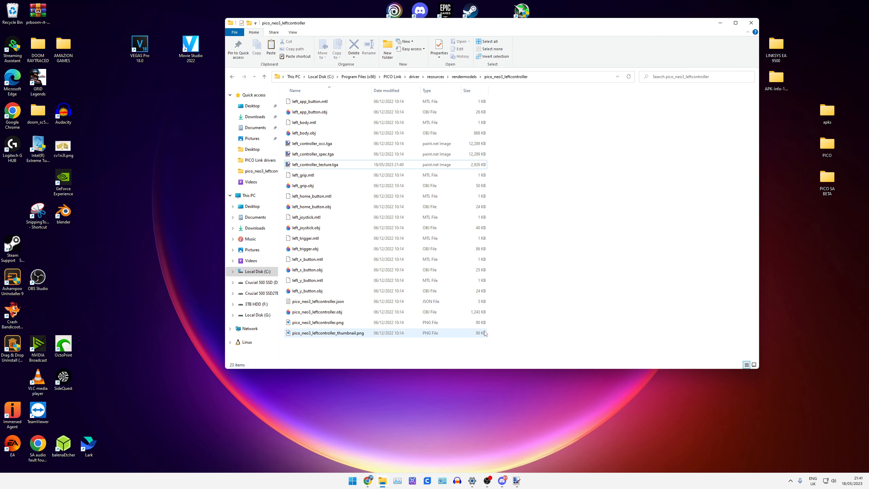
Switch to Discord and view the dark-mode and camouflage controller previews in the AWESOME TIPS AND MODS thread.
{"action": "left_click", "coordinate": [503, 483]}
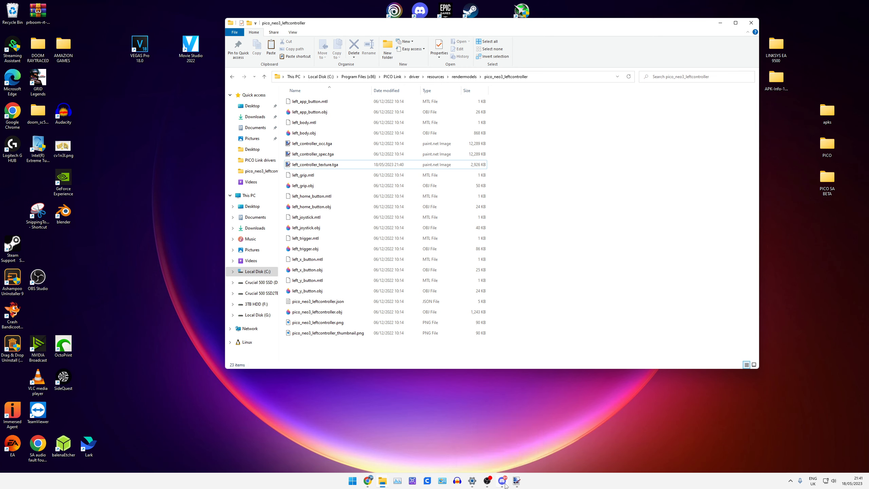
{"action": "left_click", "coordinate": [209, 220]}
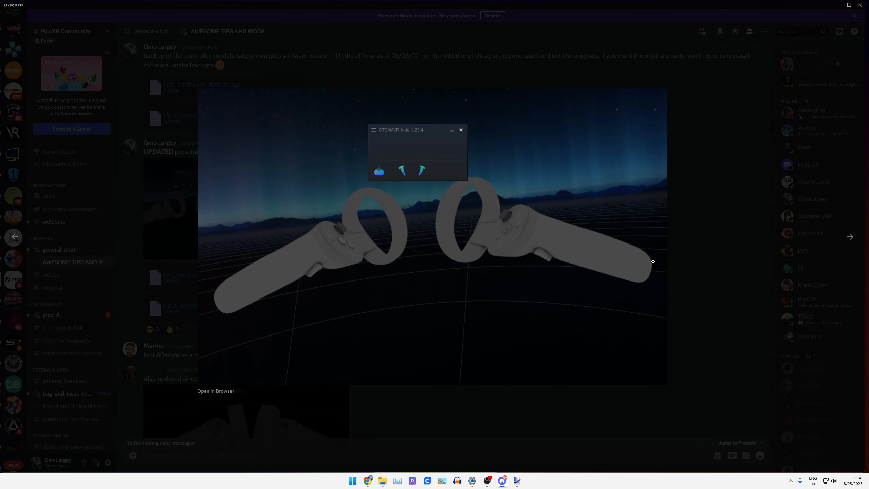
{"action": "left_click", "coordinate": [686, 261]}
{"action": "scroll", "coordinate": [362, 282], "scroll_direction": "down", "scroll_amount": 3}
{"action": "left_click", "coordinate": [342, 294]}
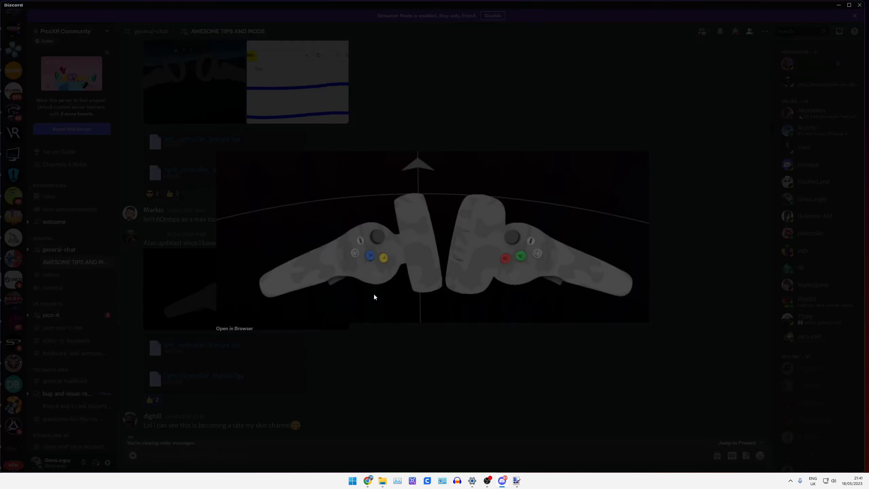
{"action": "key", "text": "Escape"}
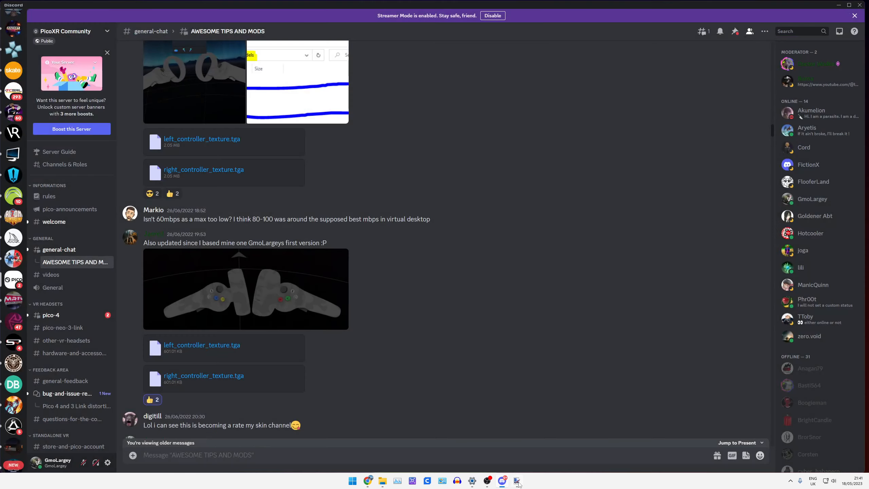
Review the flattened darkened texture in paint.net and return to the Discord thread.
{"action": "left_click", "coordinate": [516, 481]}
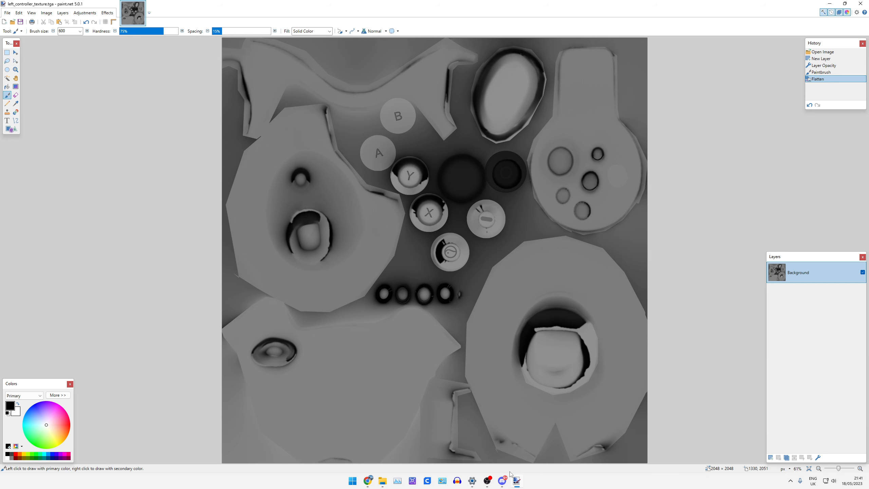
{"action": "mouse_move", "coordinate": [502, 483]}
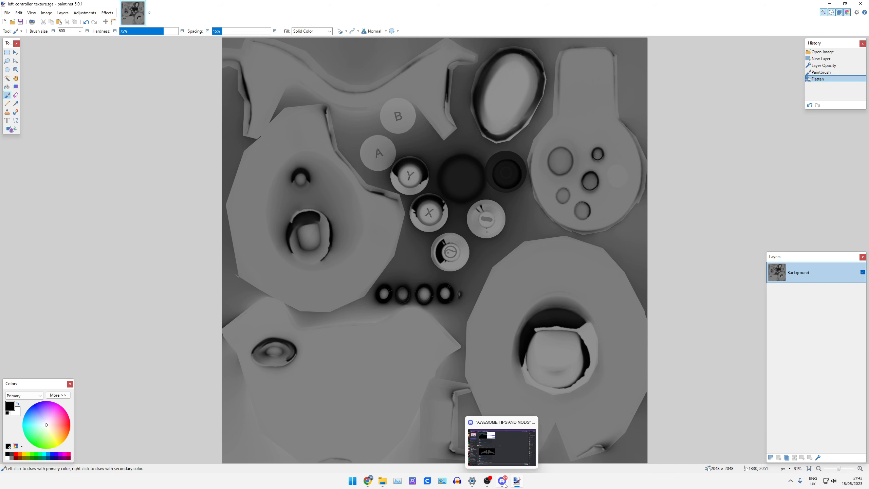
{"action": "left_click", "coordinate": [503, 481]}
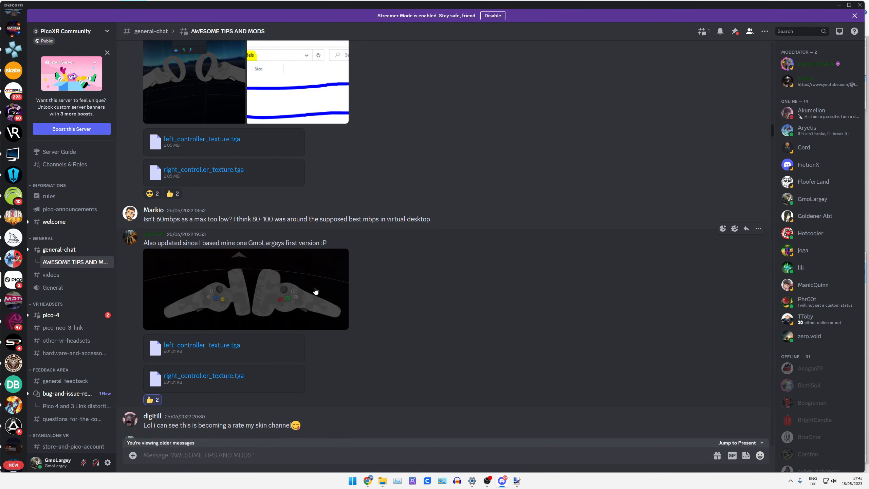
Examine the rendermodels folder screenshot and the dark-mode controller preview in the UPDATED post, closing each image.
{"action": "scroll", "coordinate": [317, 291], "scroll_direction": "up", "scroll_amount": 2}
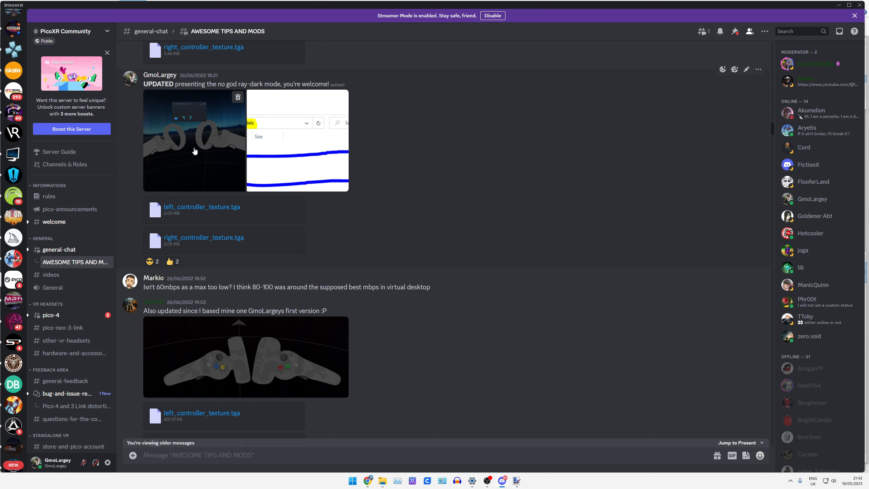
{"action": "left_click", "coordinate": [296, 160]}
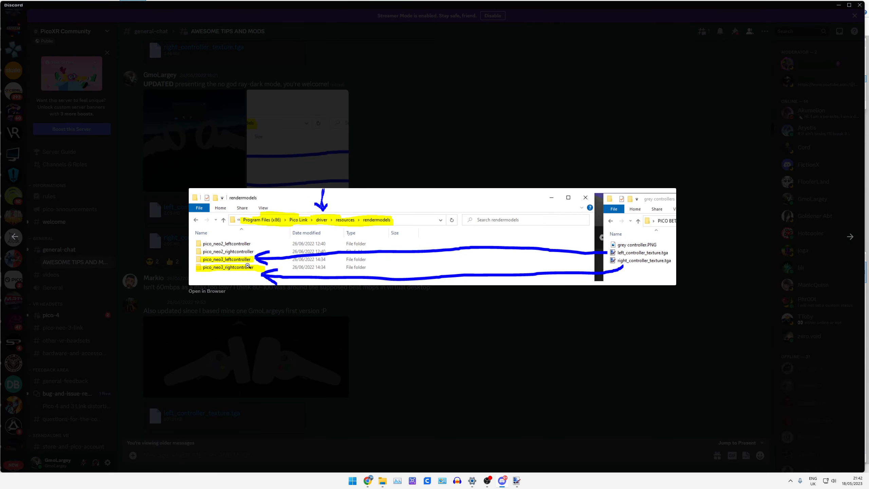
{"action": "left_click", "coordinate": [468, 308]}
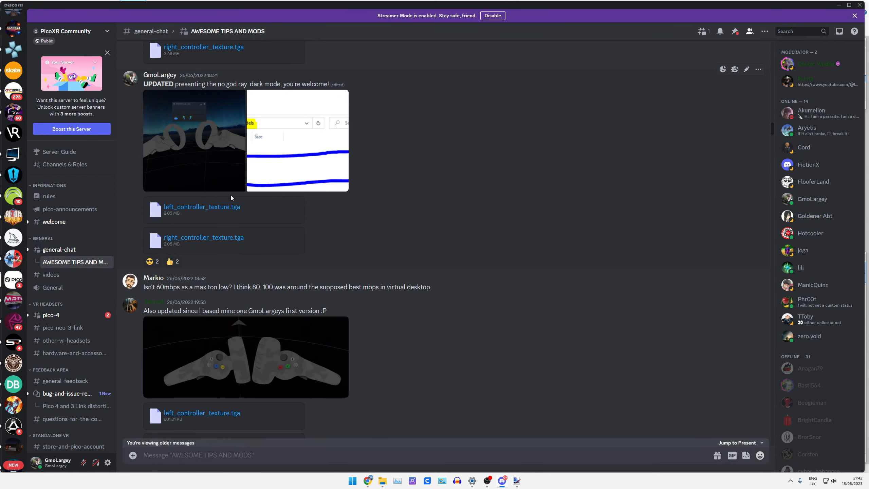
{"action": "left_click", "coordinate": [208, 151]}
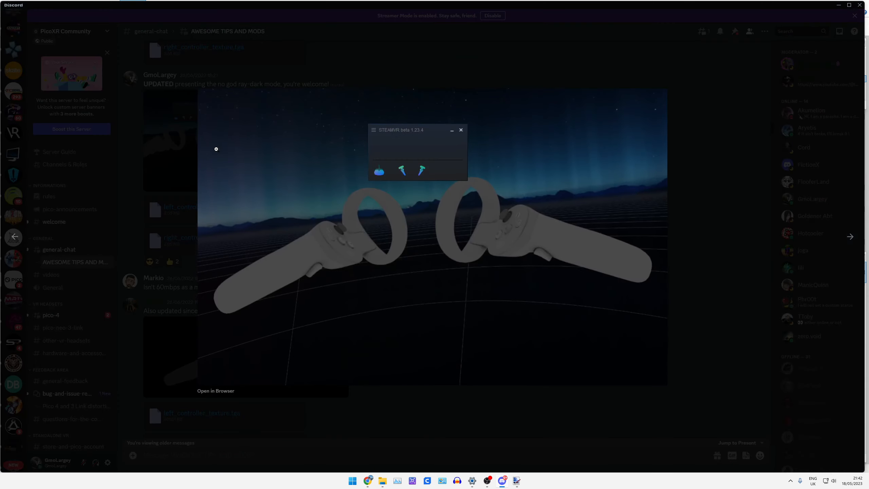
{"action": "left_click", "coordinate": [693, 257]}
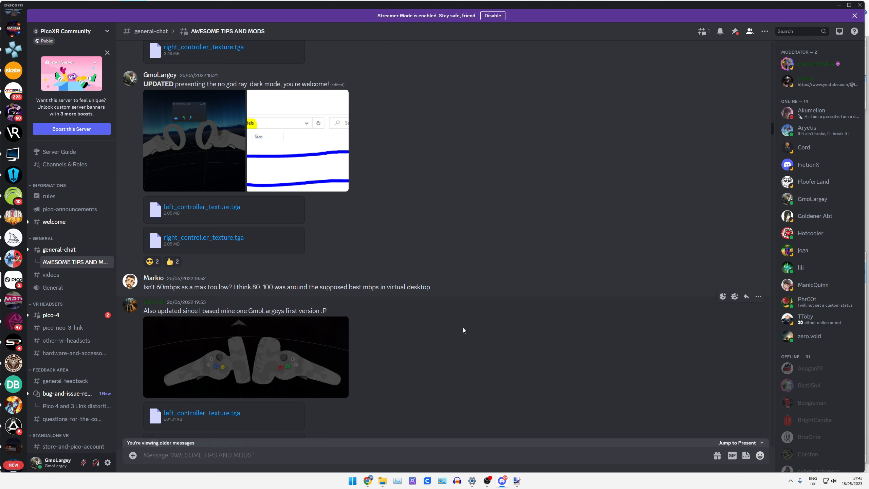
Return to the desktop, view q2 model location.png to examine the Quest 2 controller texture's location, and close it.
{"action": "mouse_move", "coordinate": [518, 481]}
{"action": "left_click_drag", "start_coordinate": [212, 237], "coordinate": [235, 356]}
{"action": "left_click", "coordinate": [580, 383]}
{"action": "left_click", "coordinate": [502, 480]}
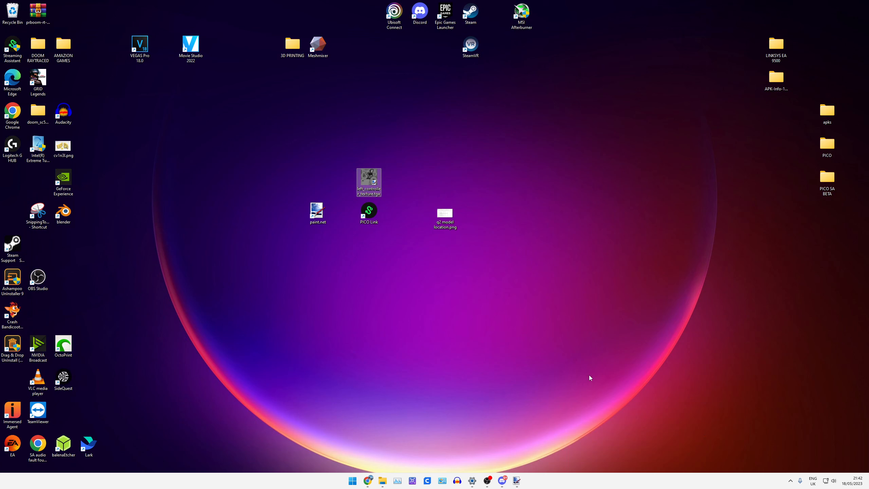
{"action": "double_click", "coordinate": [446, 214]}
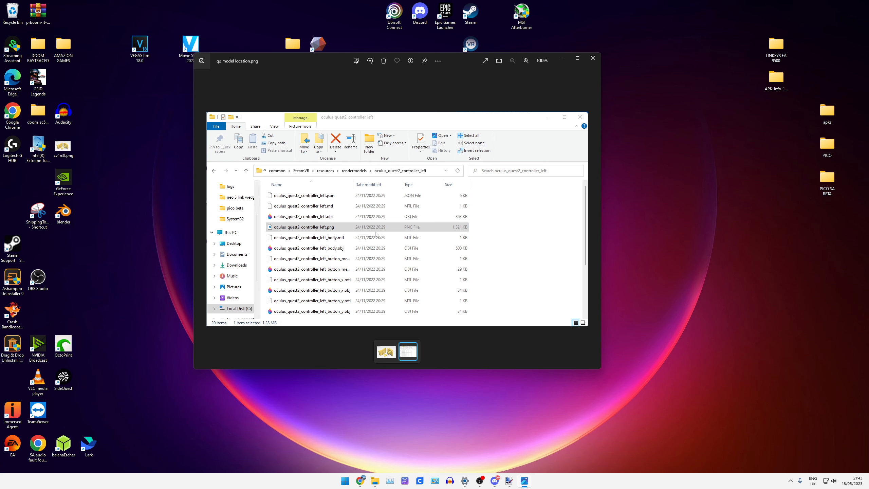
{"action": "left_click", "coordinate": [593, 59]}
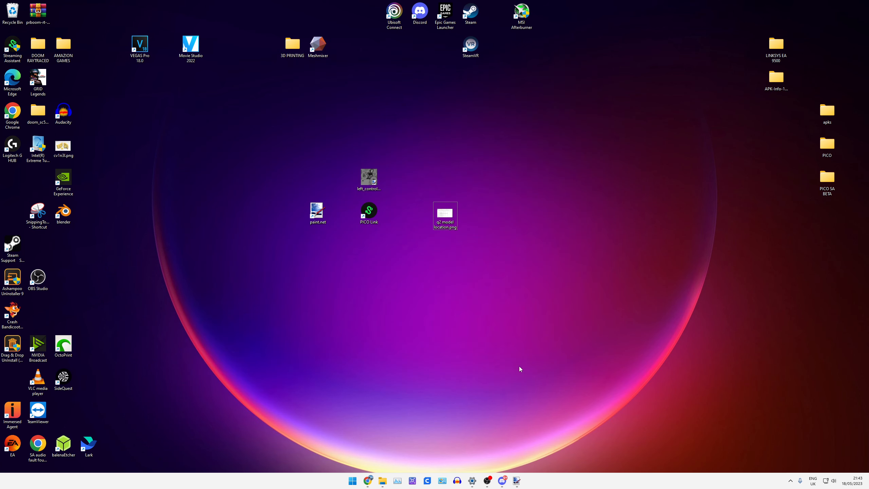
Switch back to Discord, enlarge the dark-mode controller preview in the UPDATED post, and close it.
{"action": "left_click", "coordinate": [502, 484]}
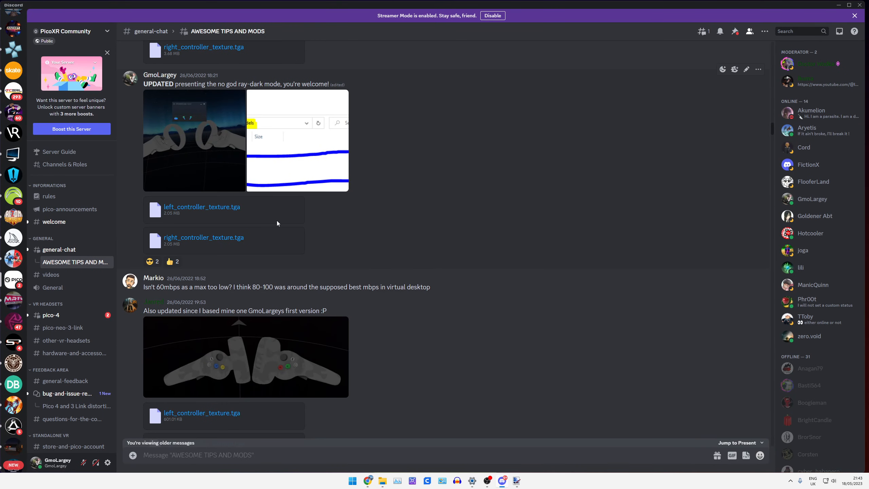
{"action": "left_click", "coordinate": [209, 166]}
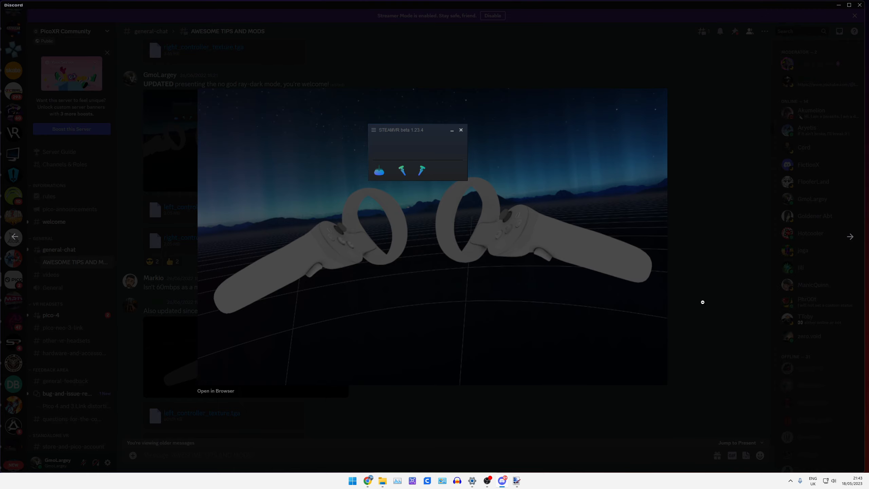
{"action": "left_click", "coordinate": [689, 281]}
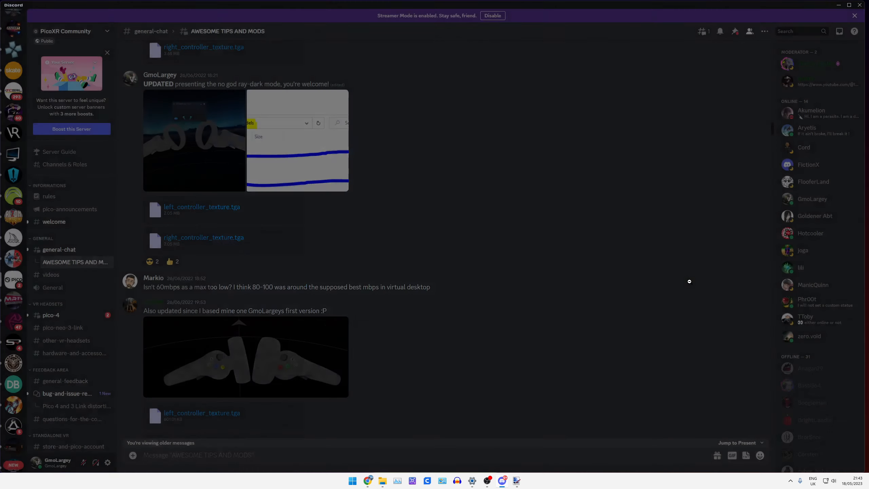